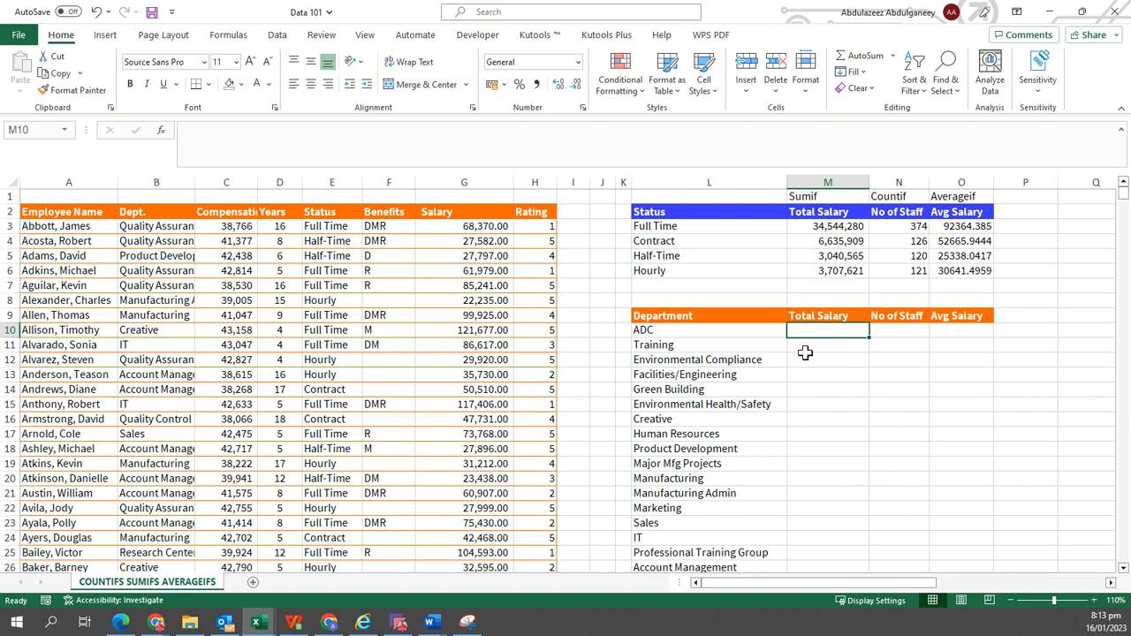
Enter =SUMIF(Table2[Dept.],L10,Table2[Salary]) in the Total Salary cell for ADC.
type("=")
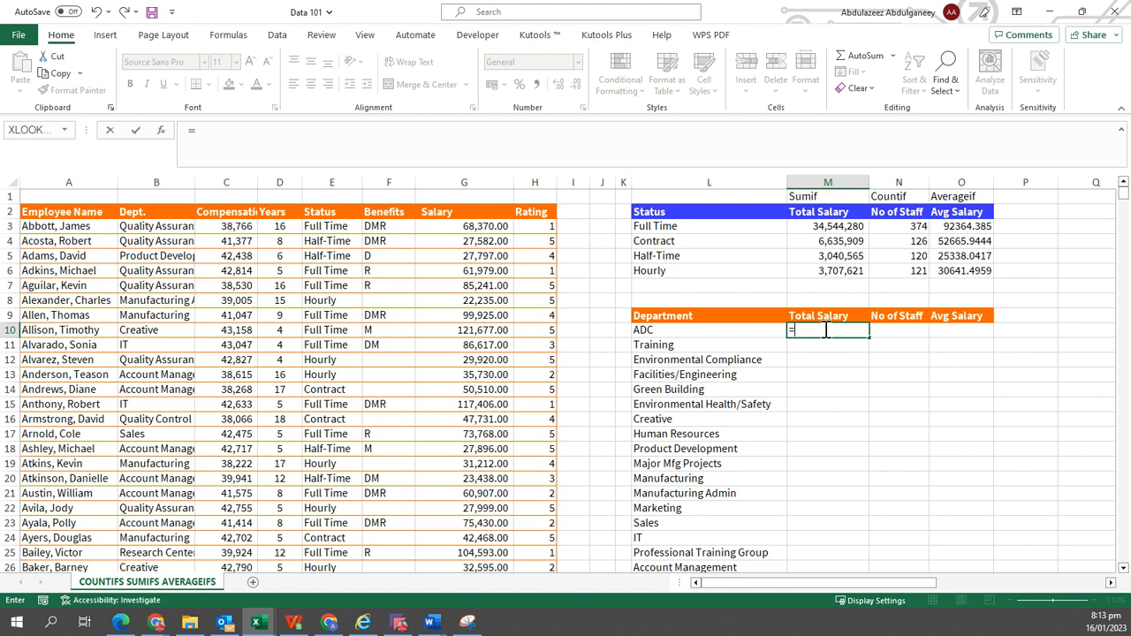
type("SUM")
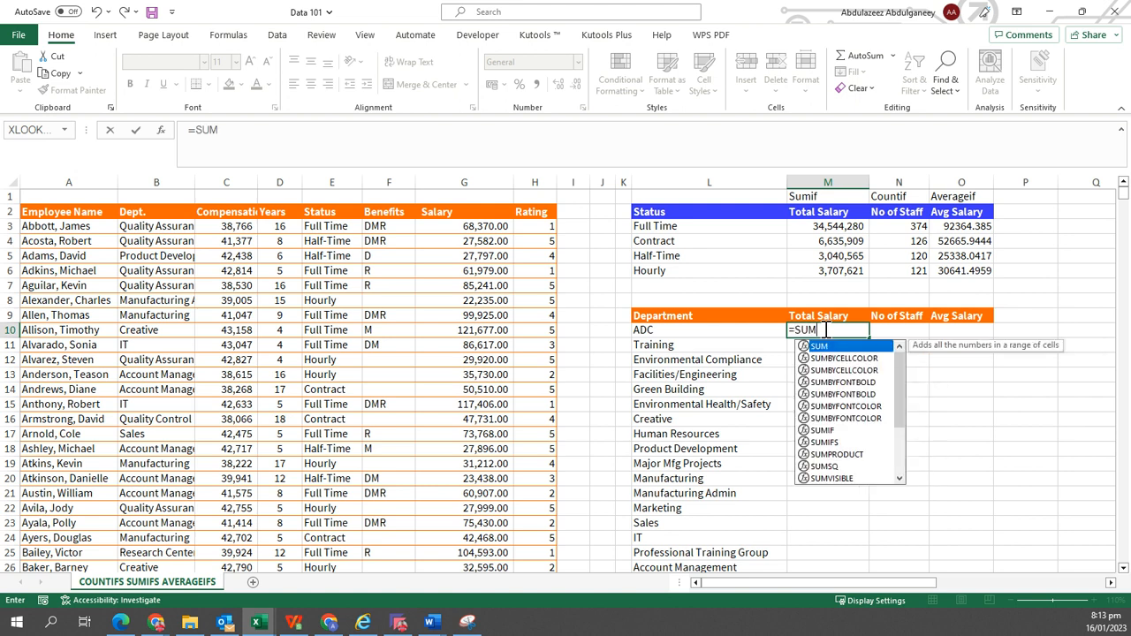
type("IF")
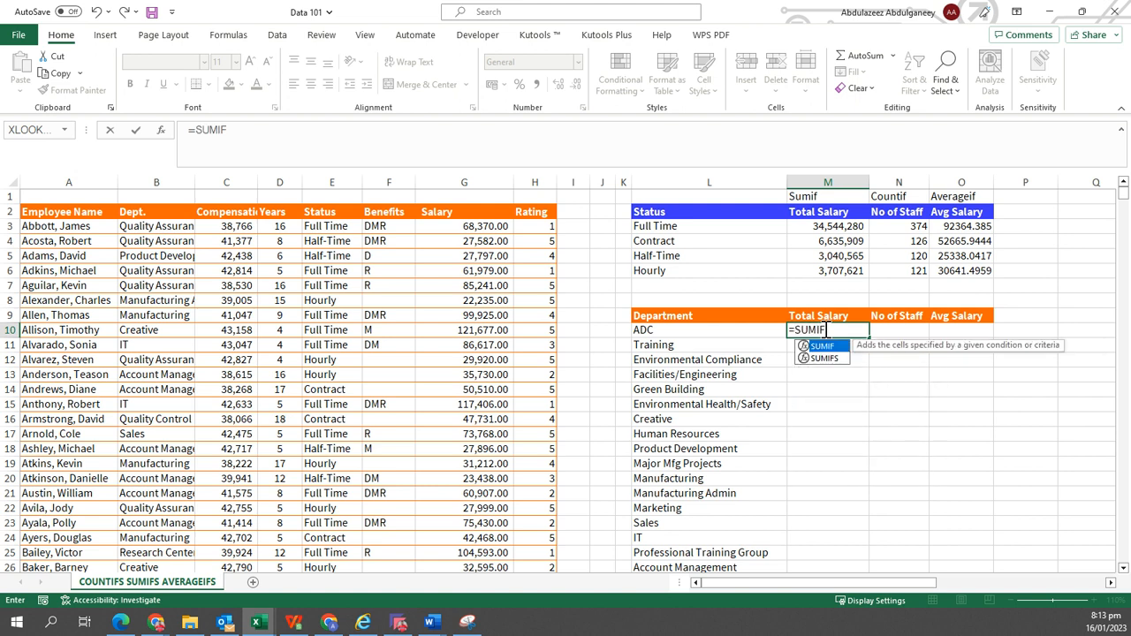
type("(")
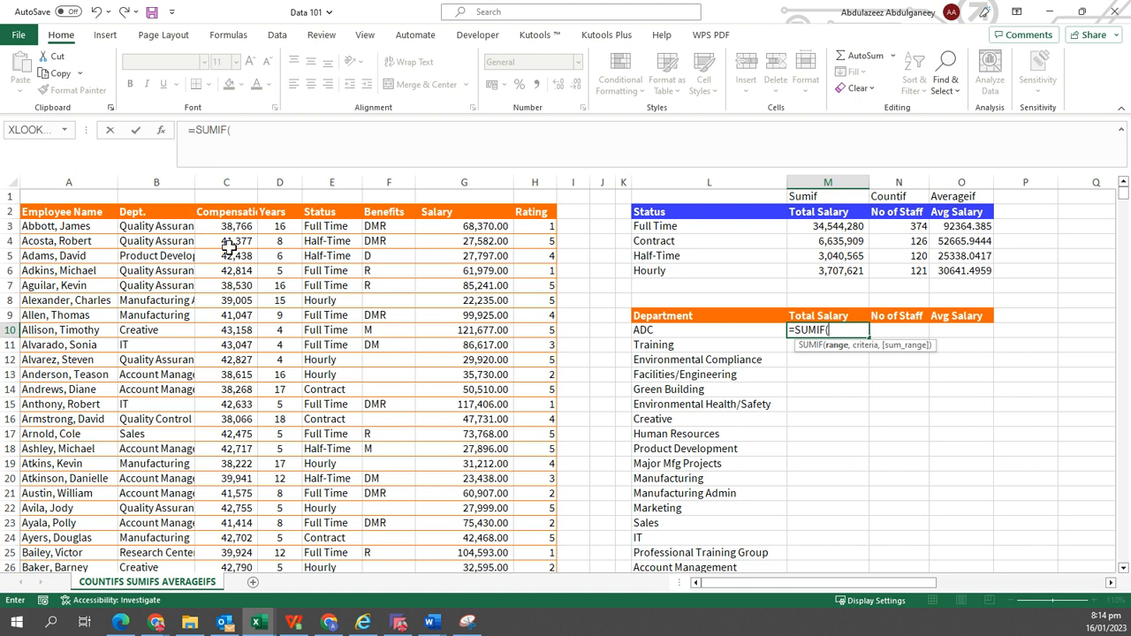
left_click(145, 203)
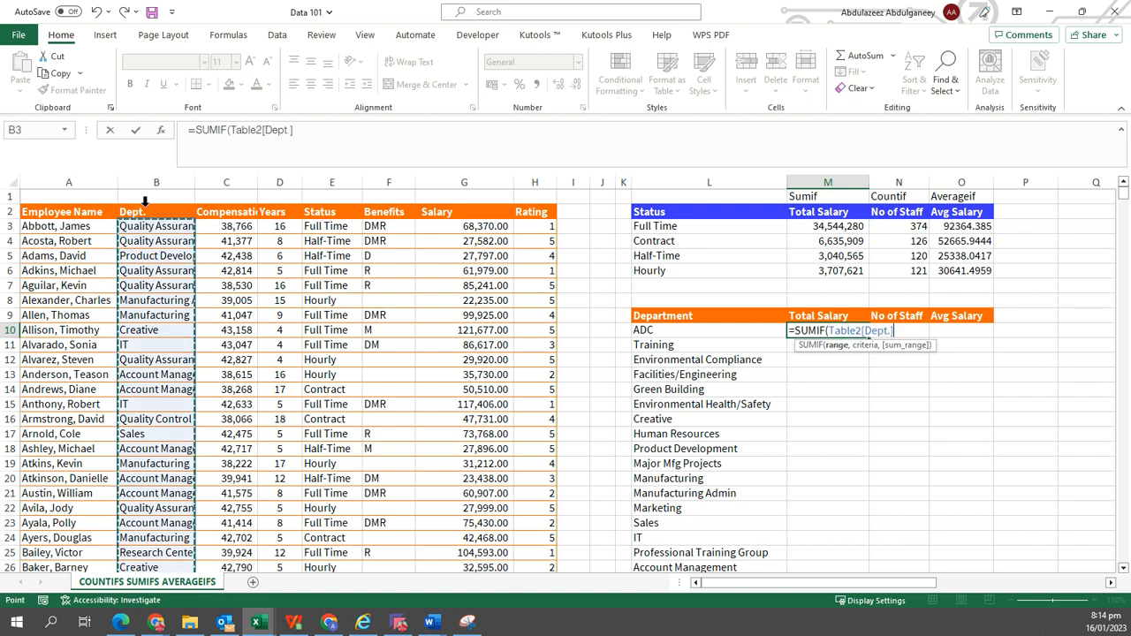
type(",")
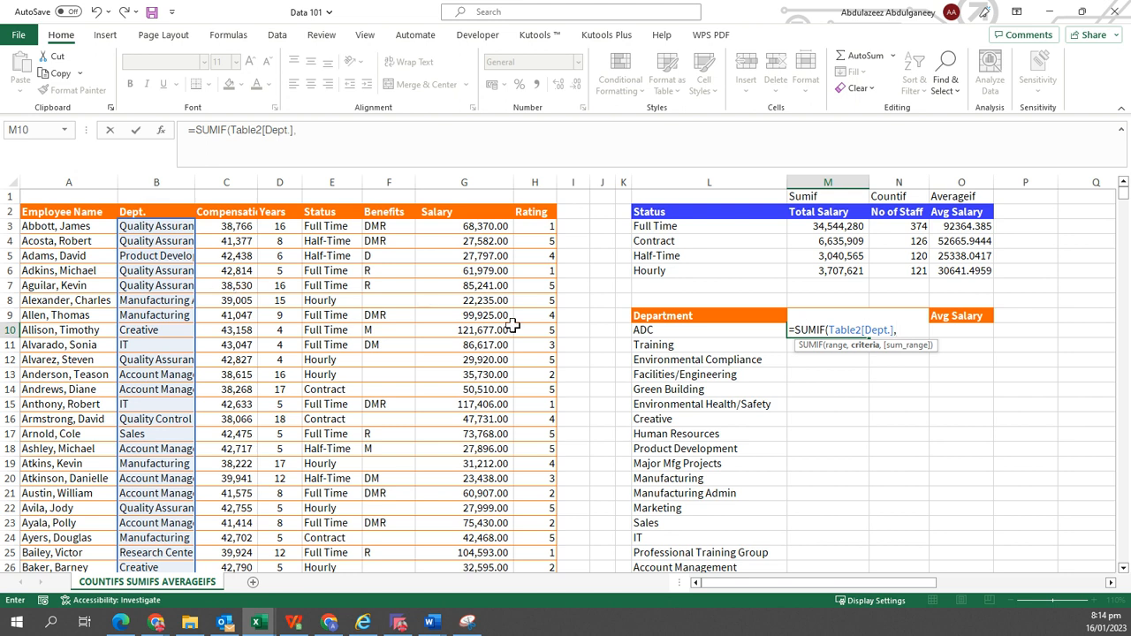
left_click(673, 330)
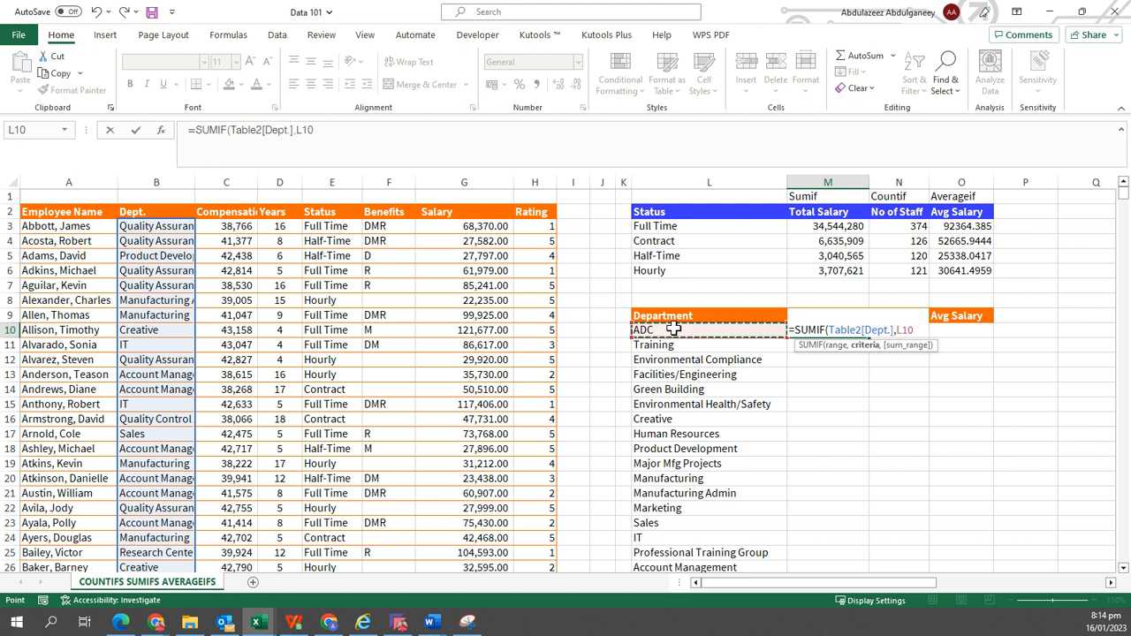
type(",")
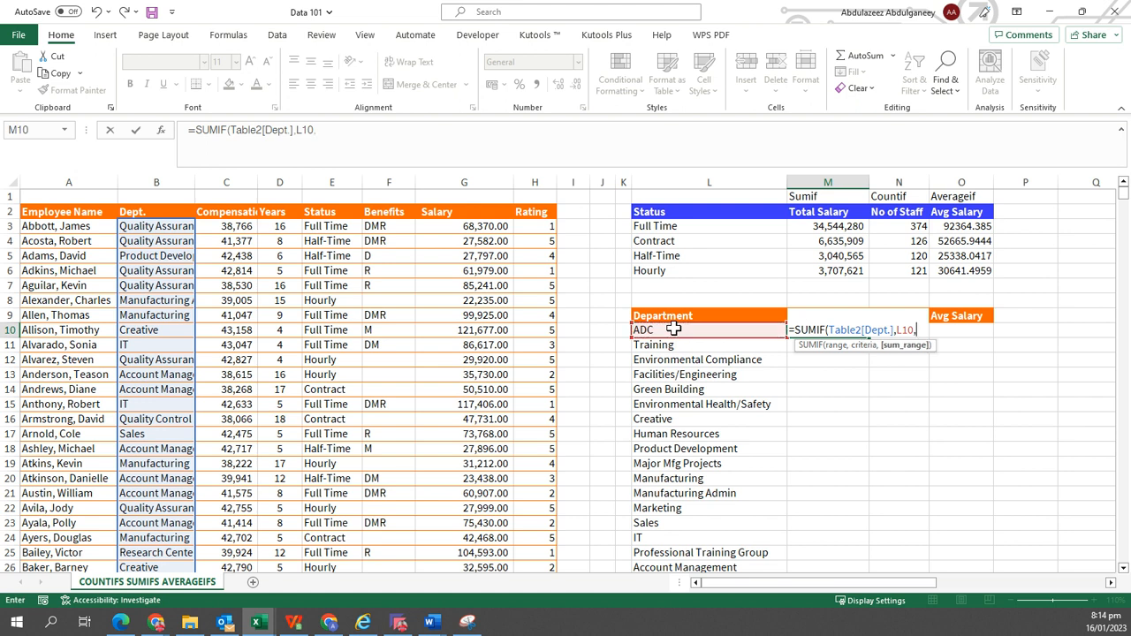
left_click(492, 201)
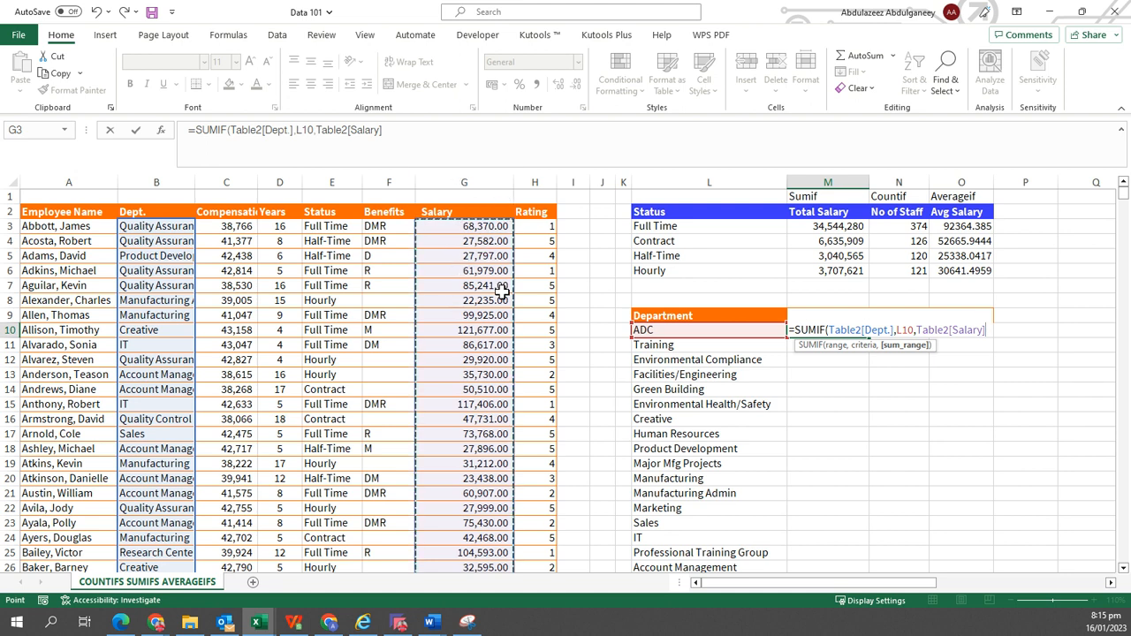
type(")")
key("ctrl+Return")
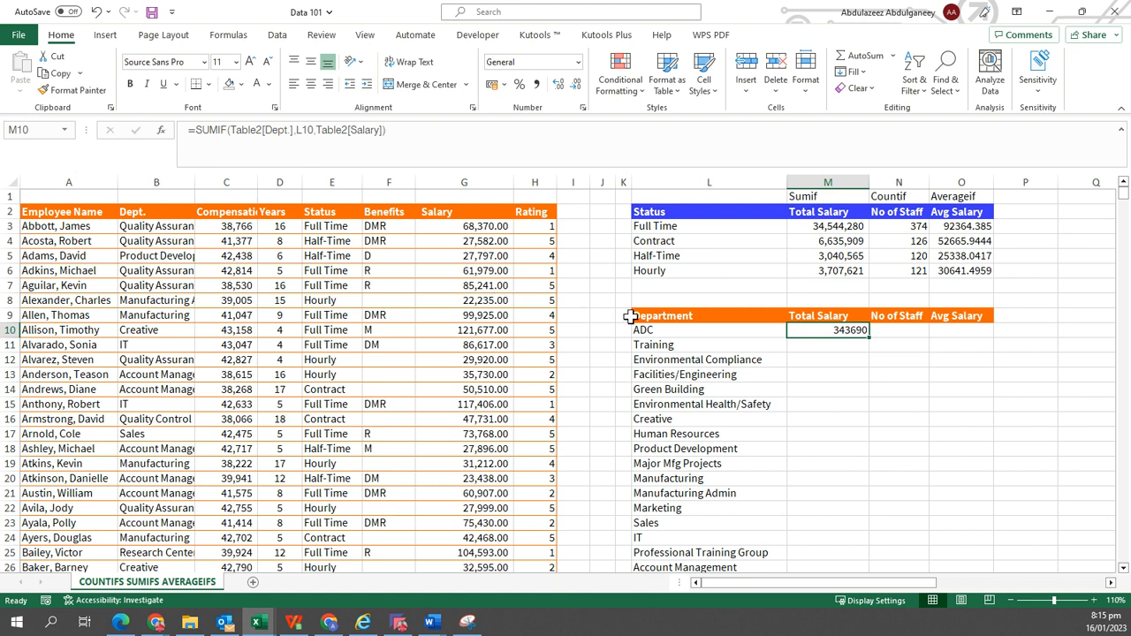
Fill the SUMIF formula down the department list and apply comma number format to the totals.
double_click(871, 337)
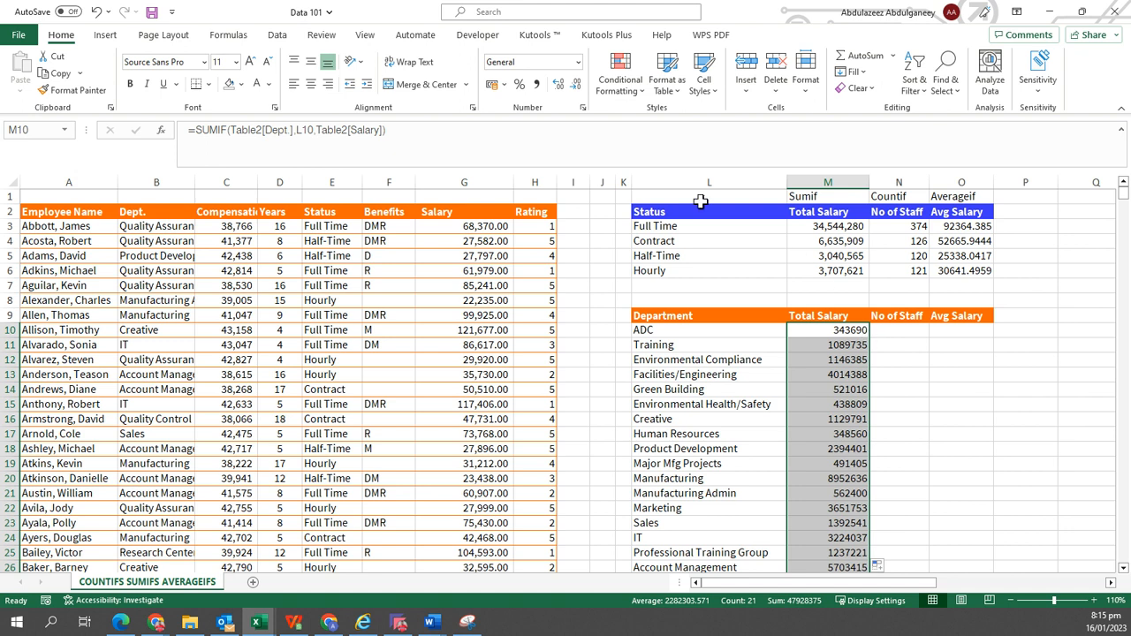
left_click(539, 86)
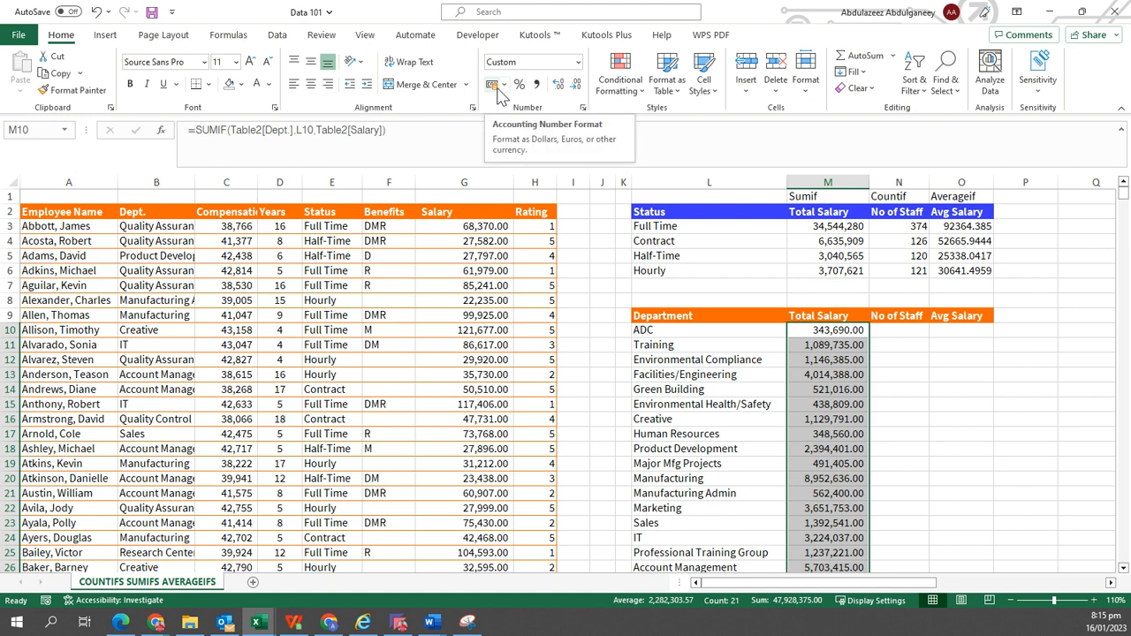
Enter =COUNTIF(Table2[Dept.],L10) in the No of Staff cell for ADC and fill it down the department list.
left_click(897, 327)
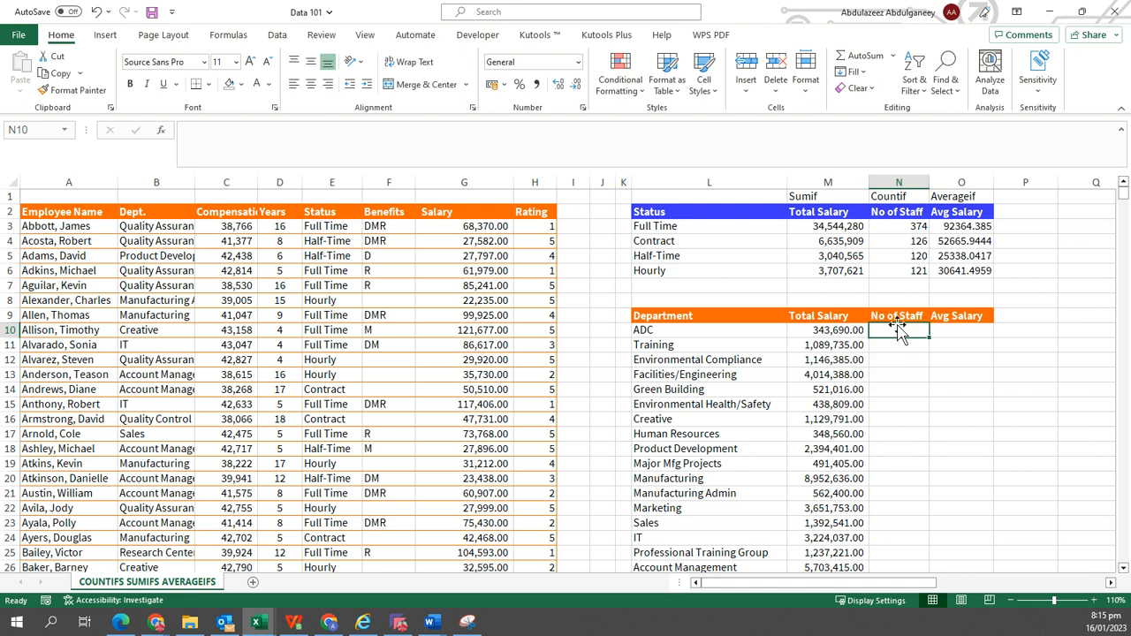
type("COUN")
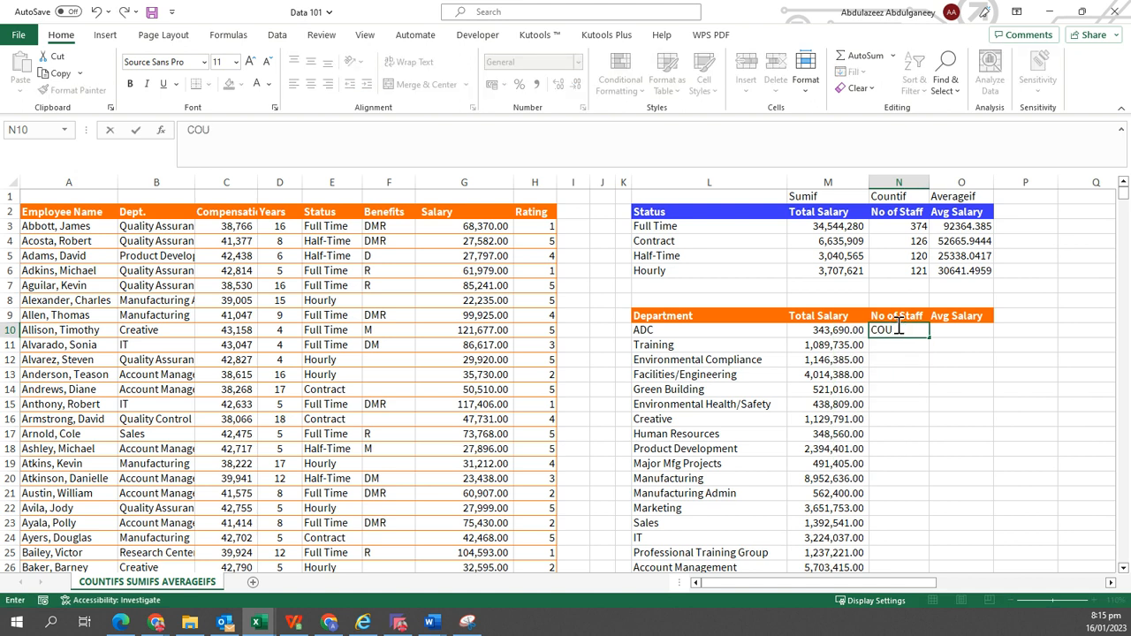
key("BackSpace")
key("BackSpace")
key("BackSpace")
key("BackSpace")
type("=COUNT")
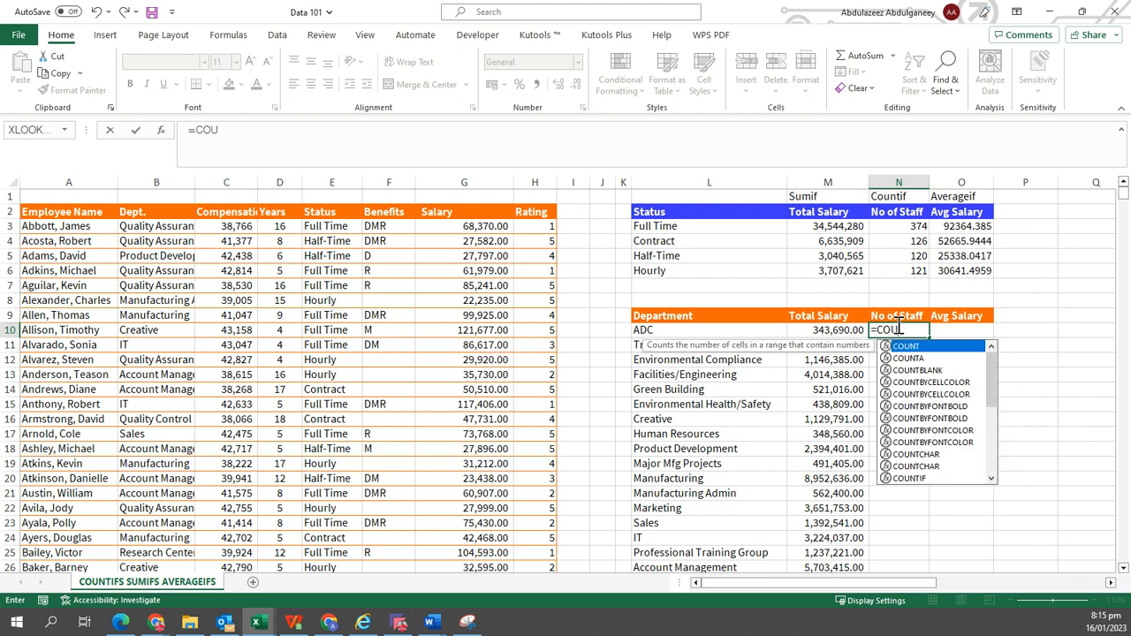
type("IF")
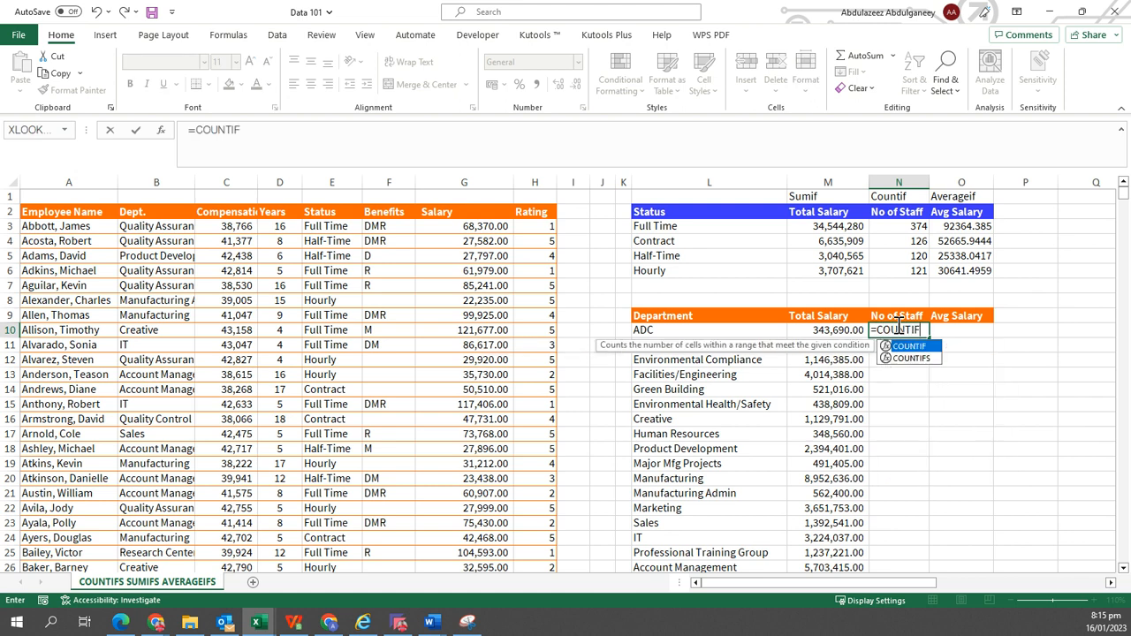
type("(")
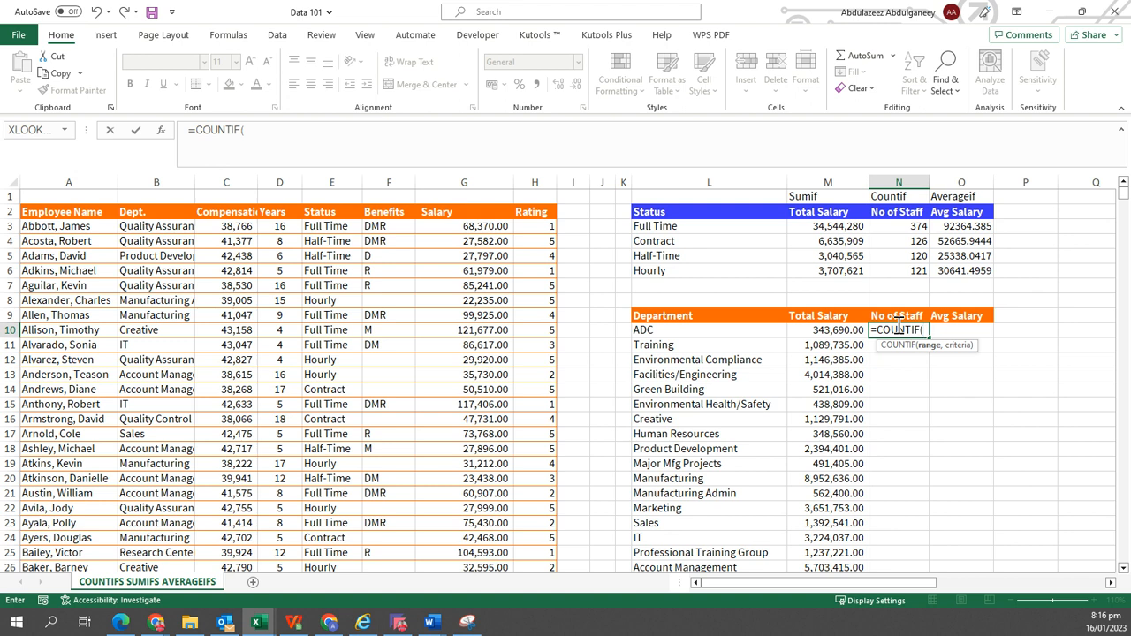
left_click(145, 202)
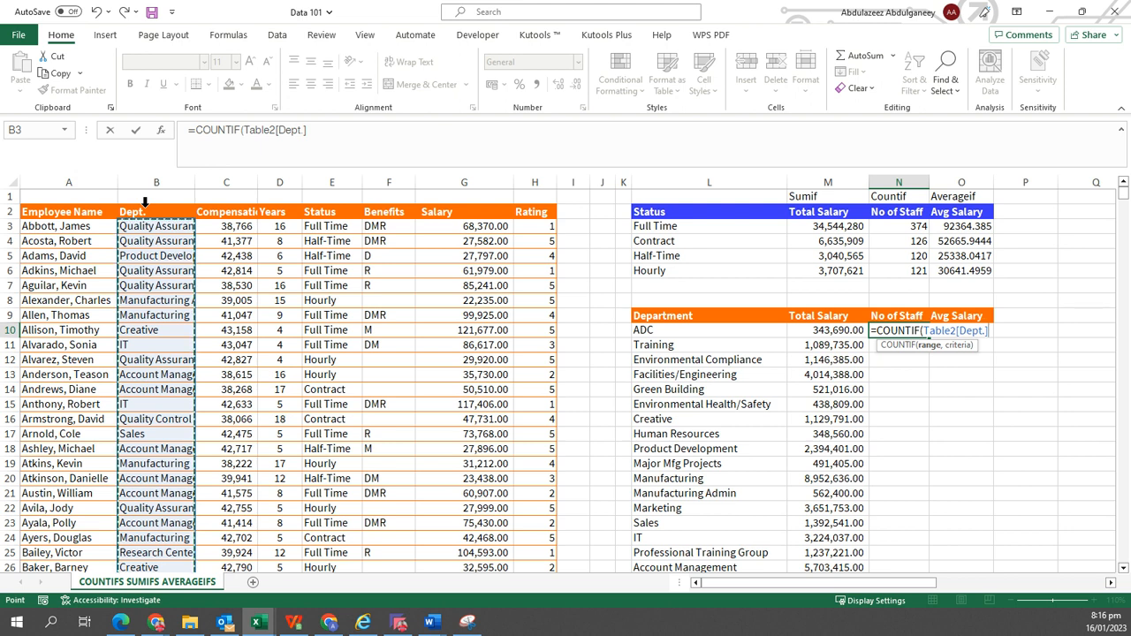
type(",")
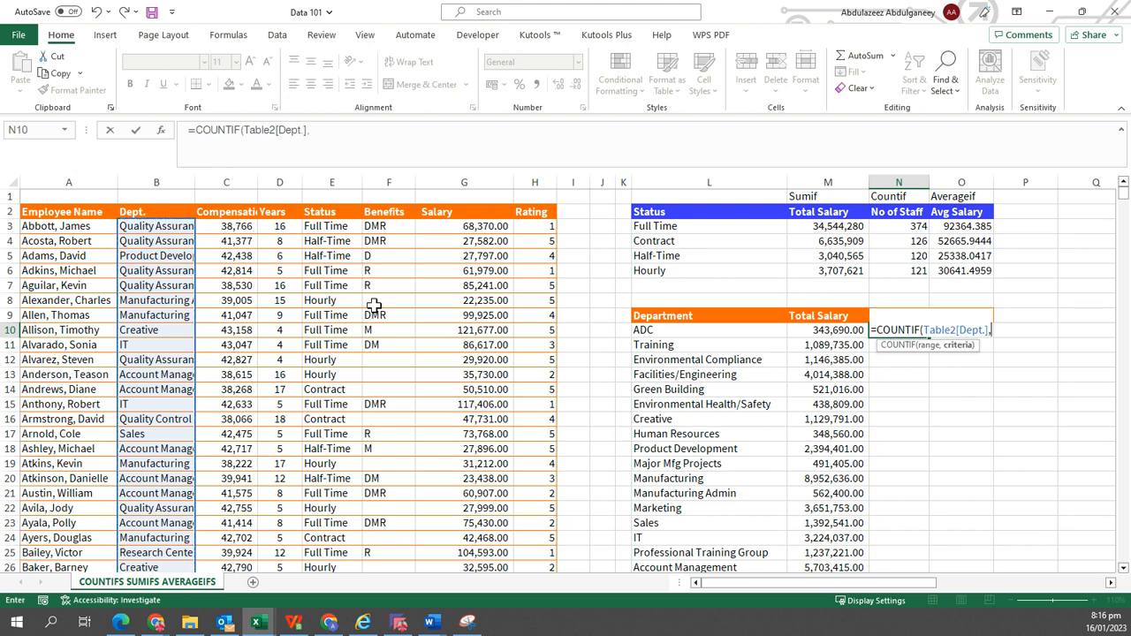
left_click(695, 330)
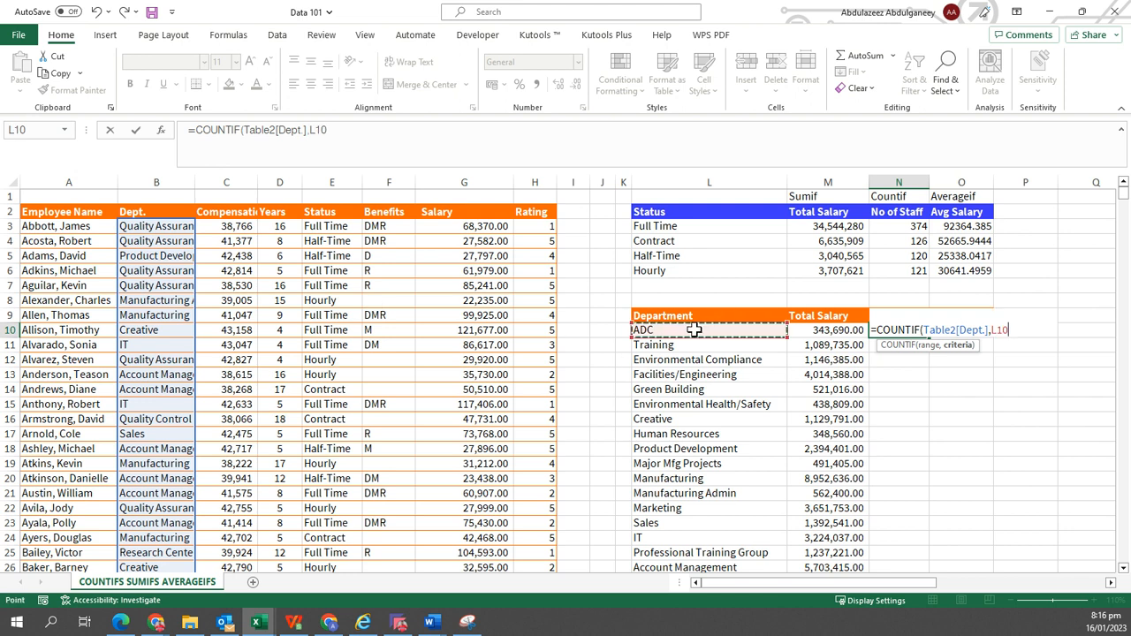
key("ctrl+Return")
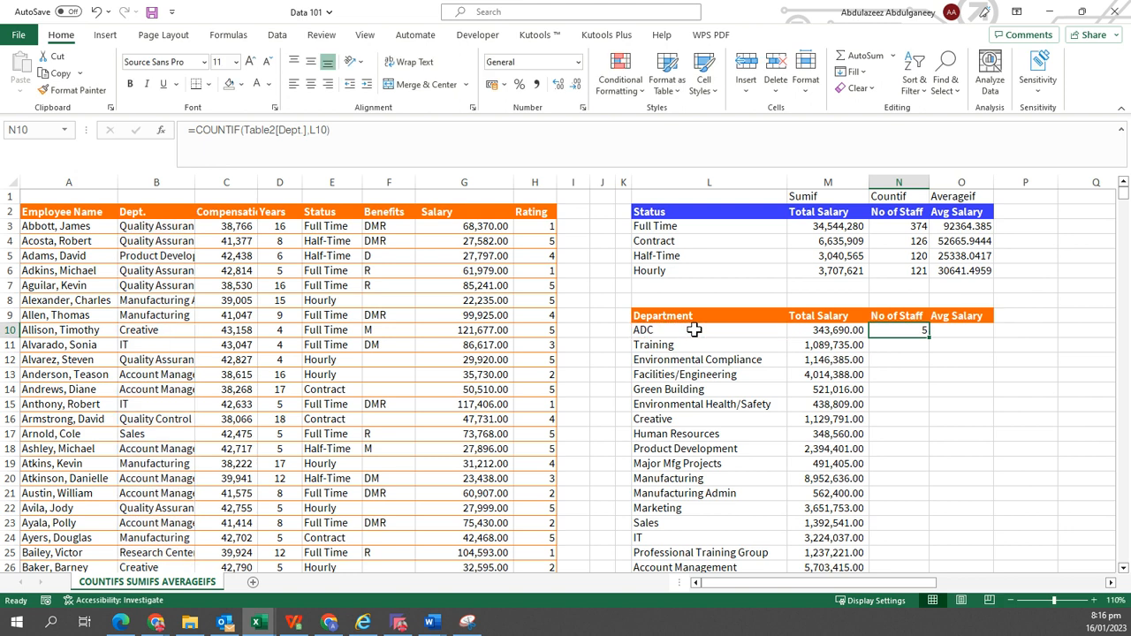
double_click(932, 339)
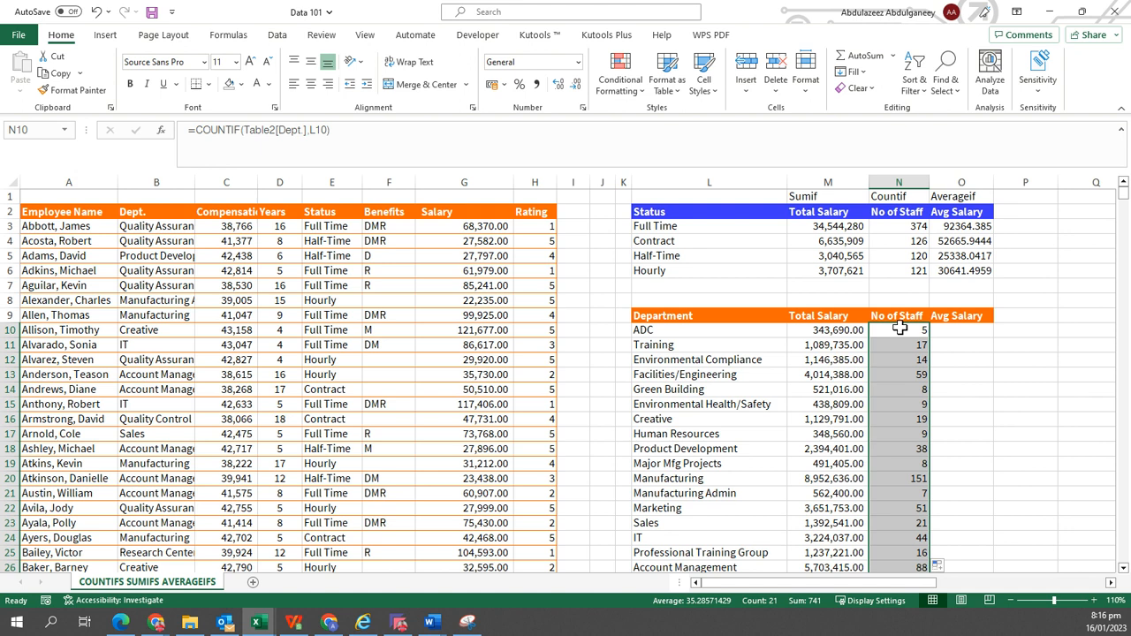
Filter the data table's Dept. column to show only ADC rows to check the results, then remove the filter.
left_click(162, 211)
key("ctrl+shift+l")
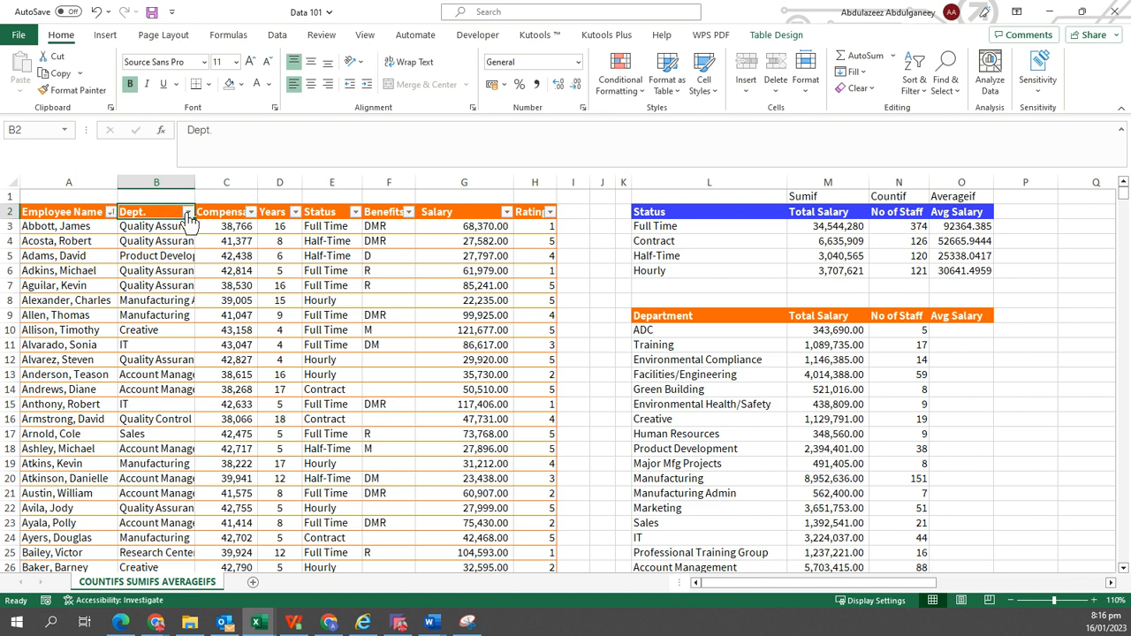
left_click(187, 212)
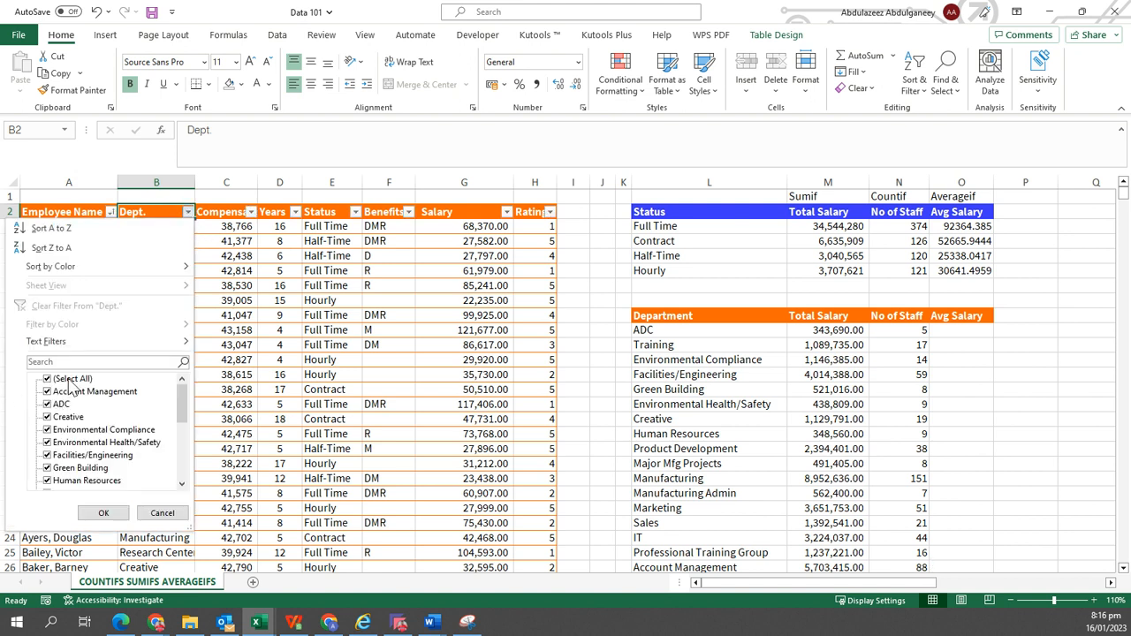
left_click(70, 380)
left_click(60, 403)
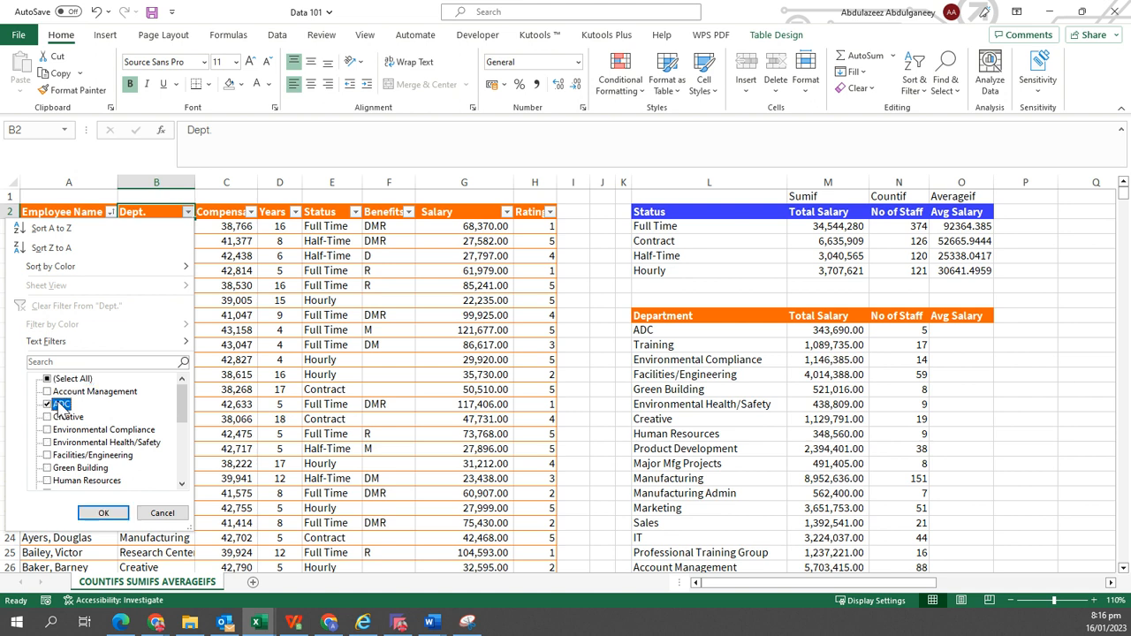
left_click(99, 514)
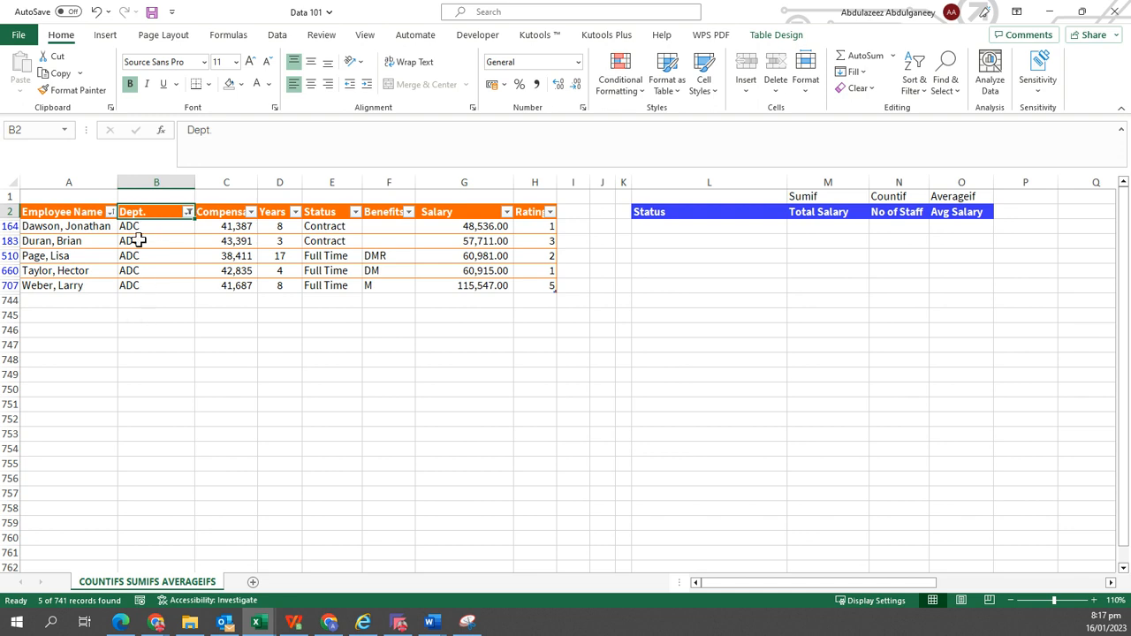
key("ctrl+shift+l")
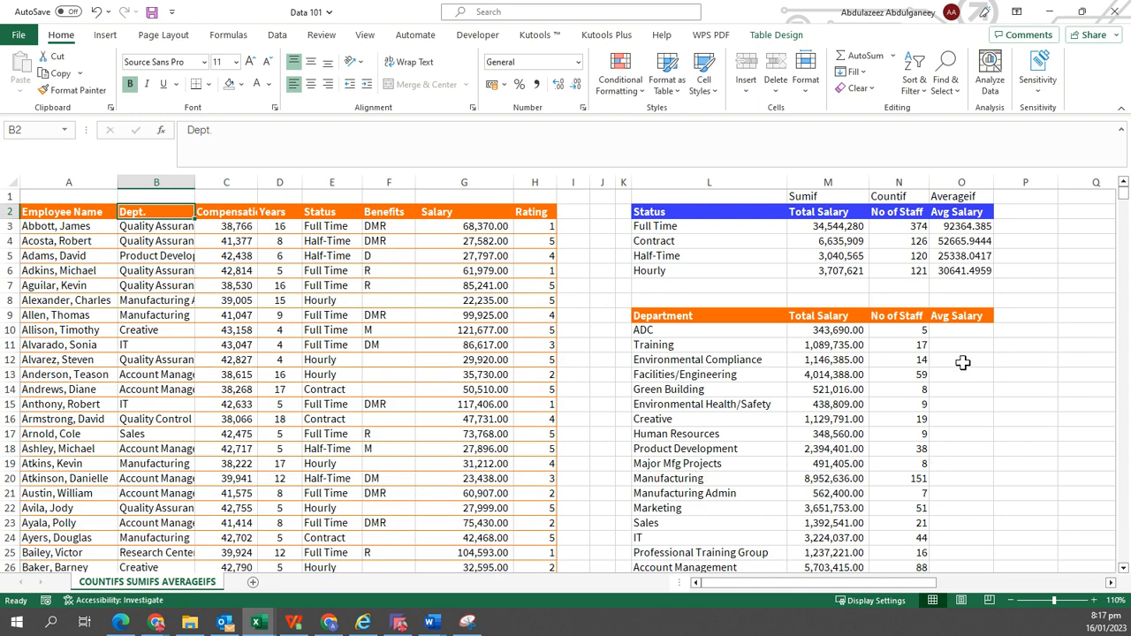
Enter =AVERAGEIF(Table2[Dept.],L10,Table2[Salary]) in the Avg Salary cell for ADC and fill it down the department list.
left_click(962, 332)
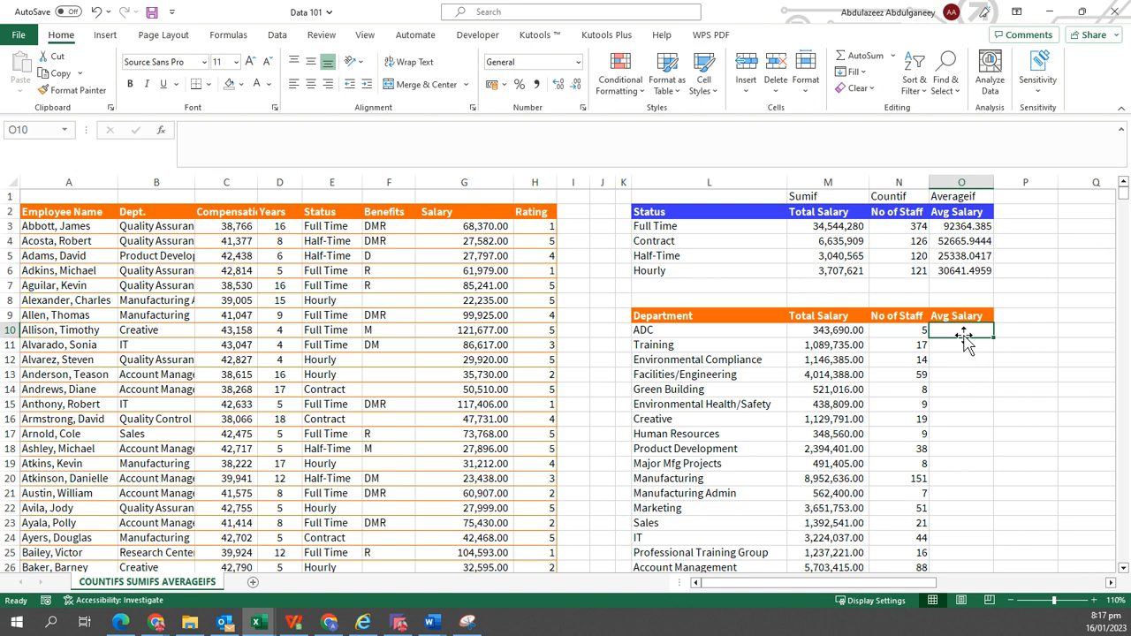
type("=AVE")
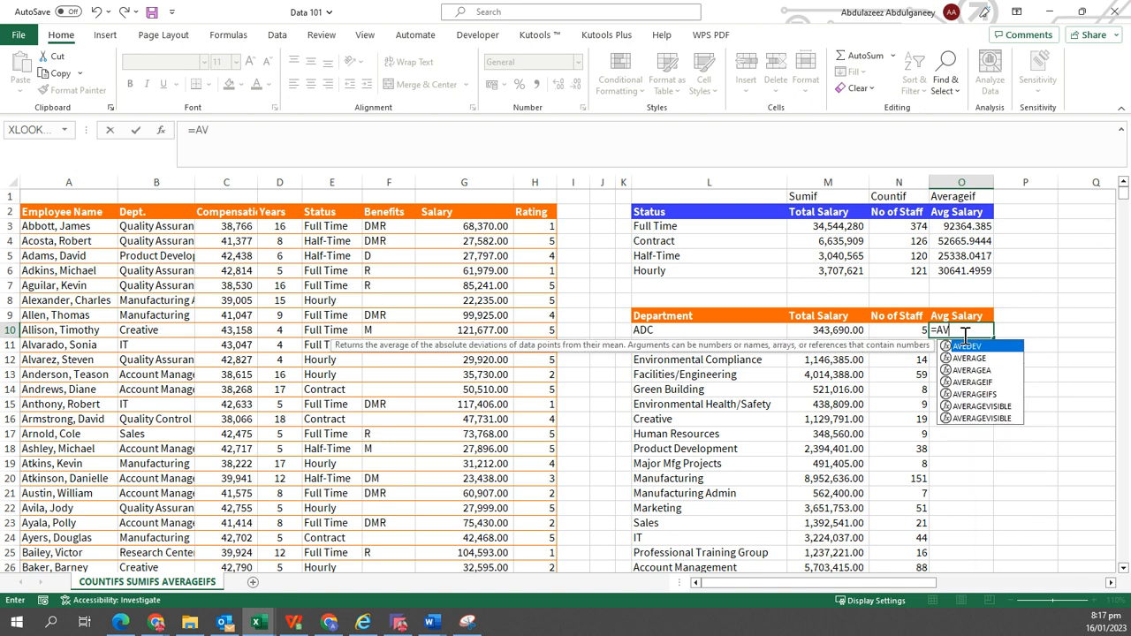
key("Down")
key("Down")
key("Down")
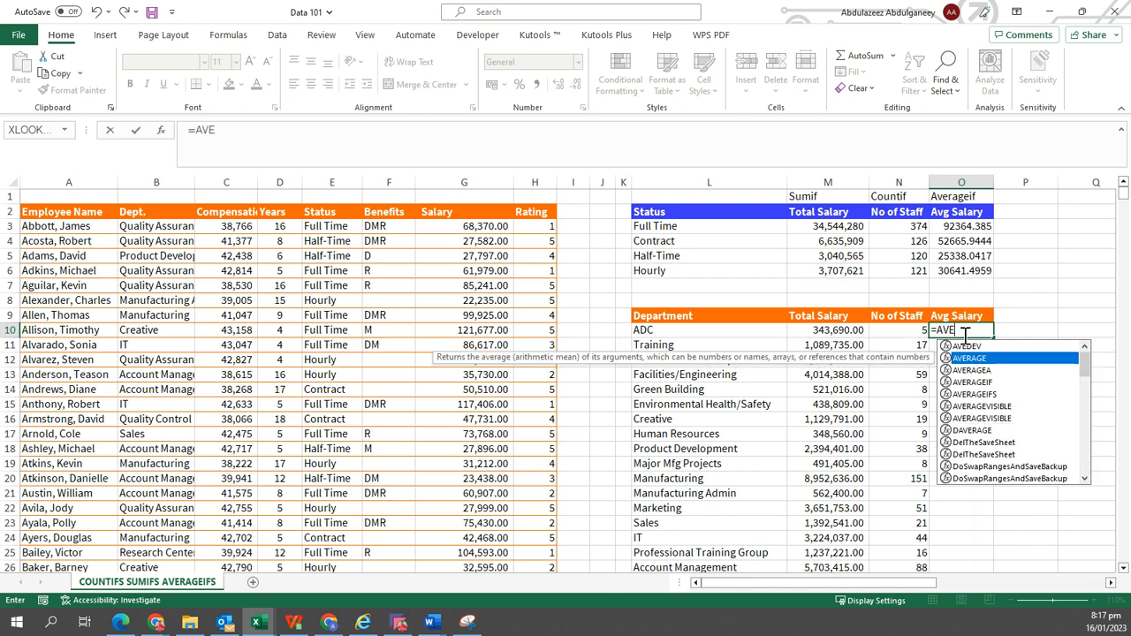
key("Tab")
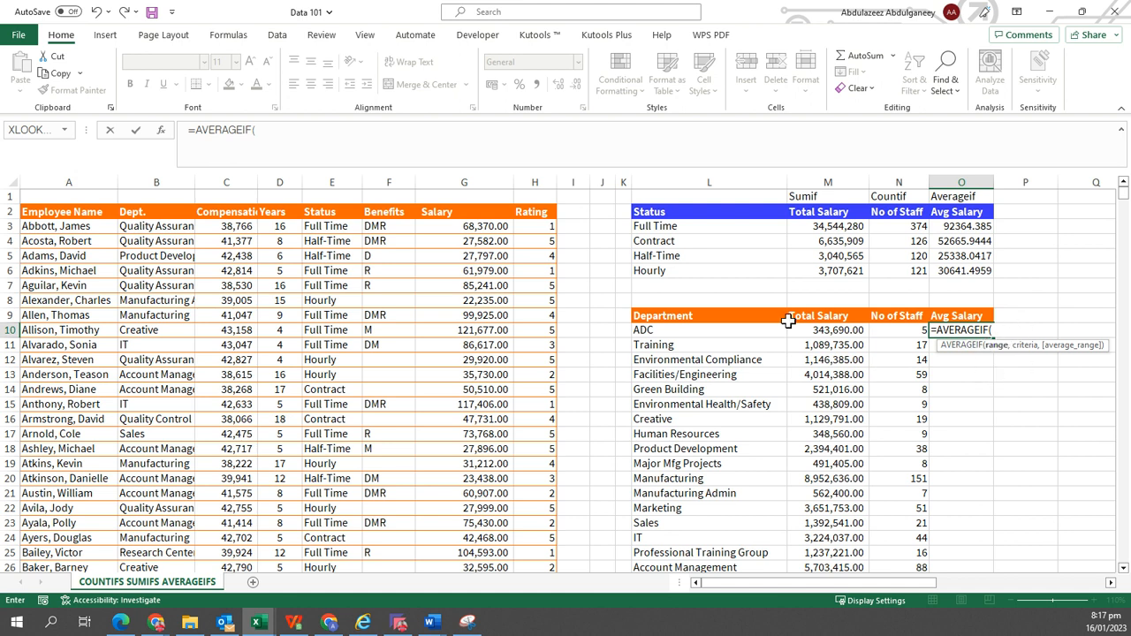
left_click(154, 203)
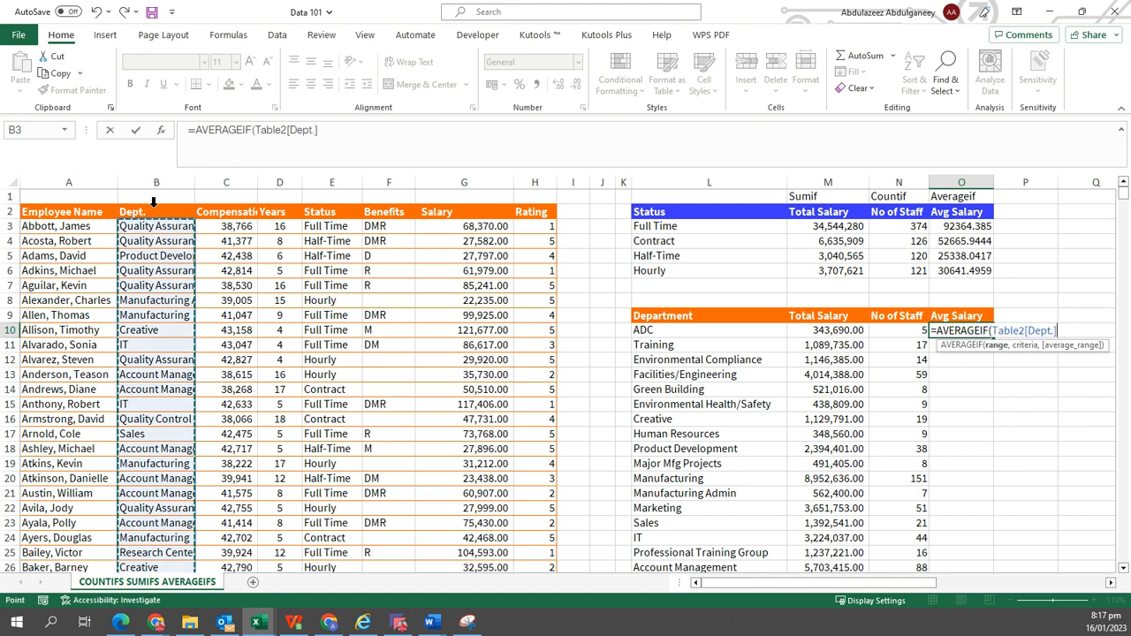
type(",")
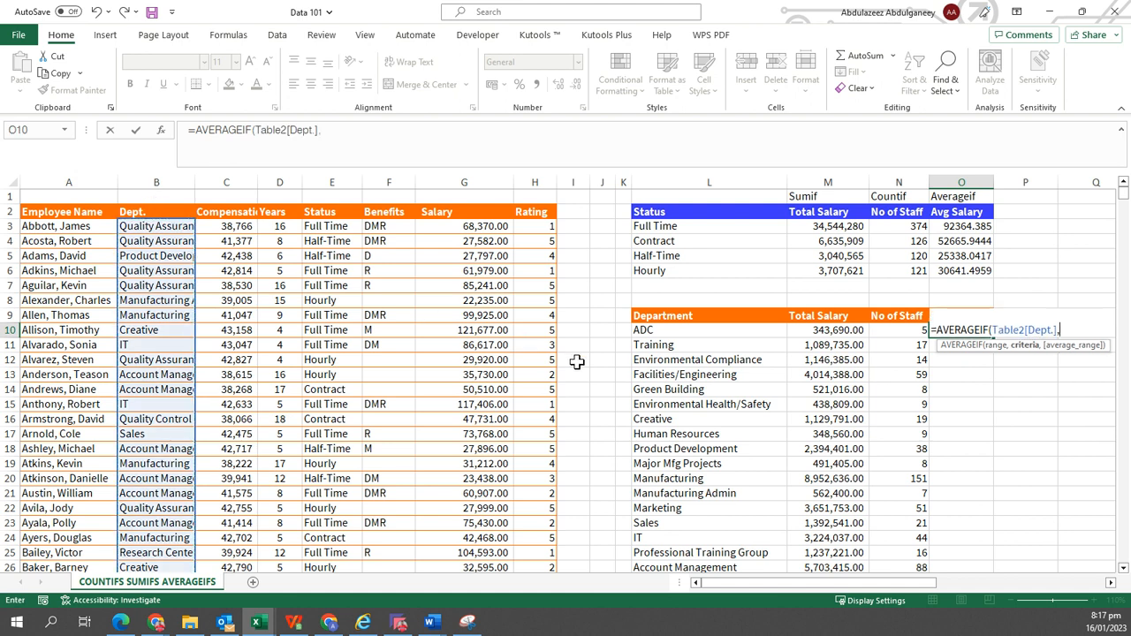
left_click(684, 330)
type(",")
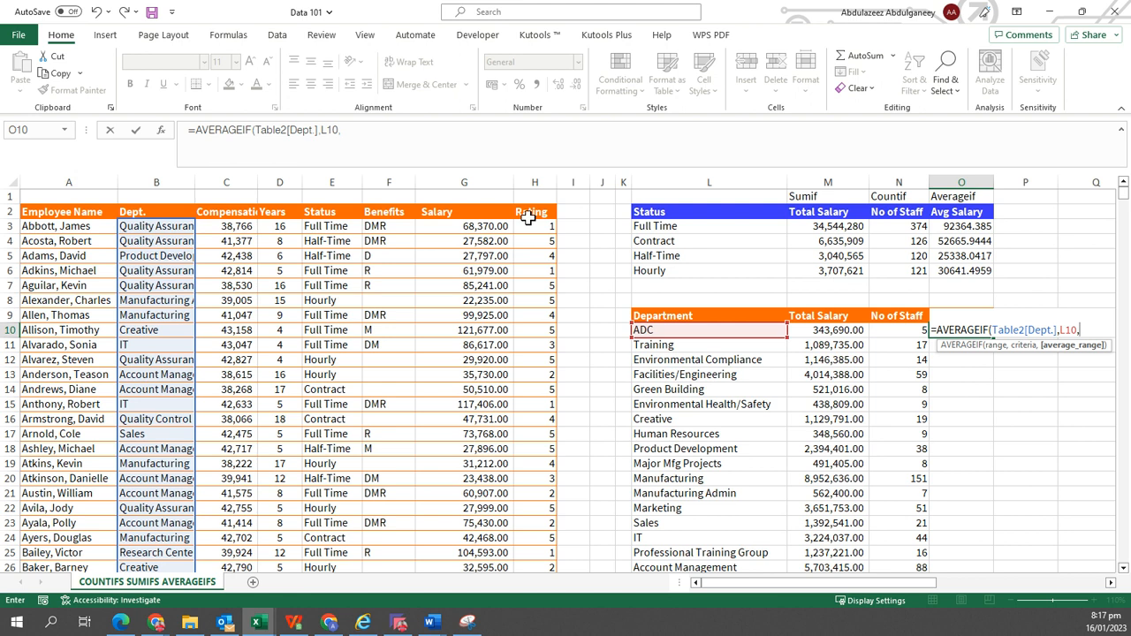
left_click(485, 201)
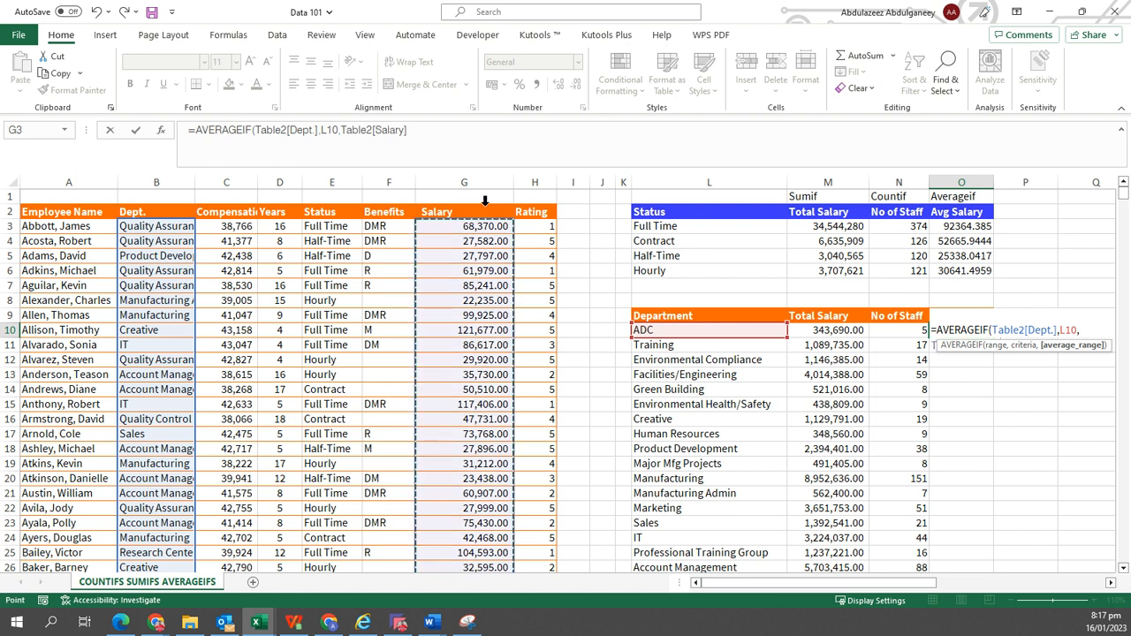
key("ctrl+Return")
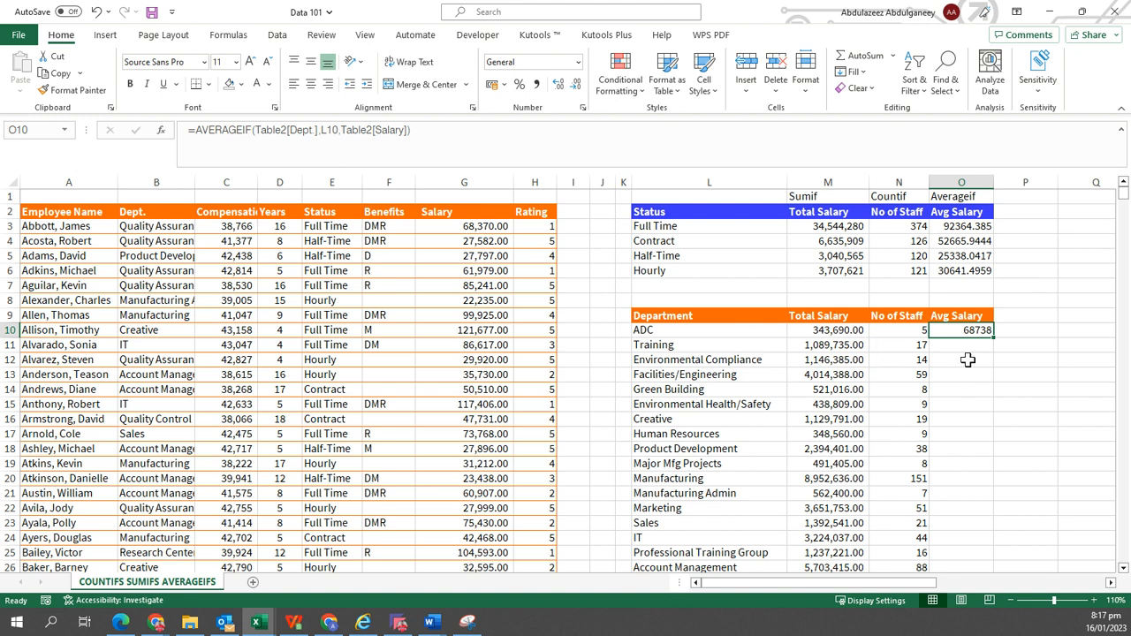
double_click(995, 339)
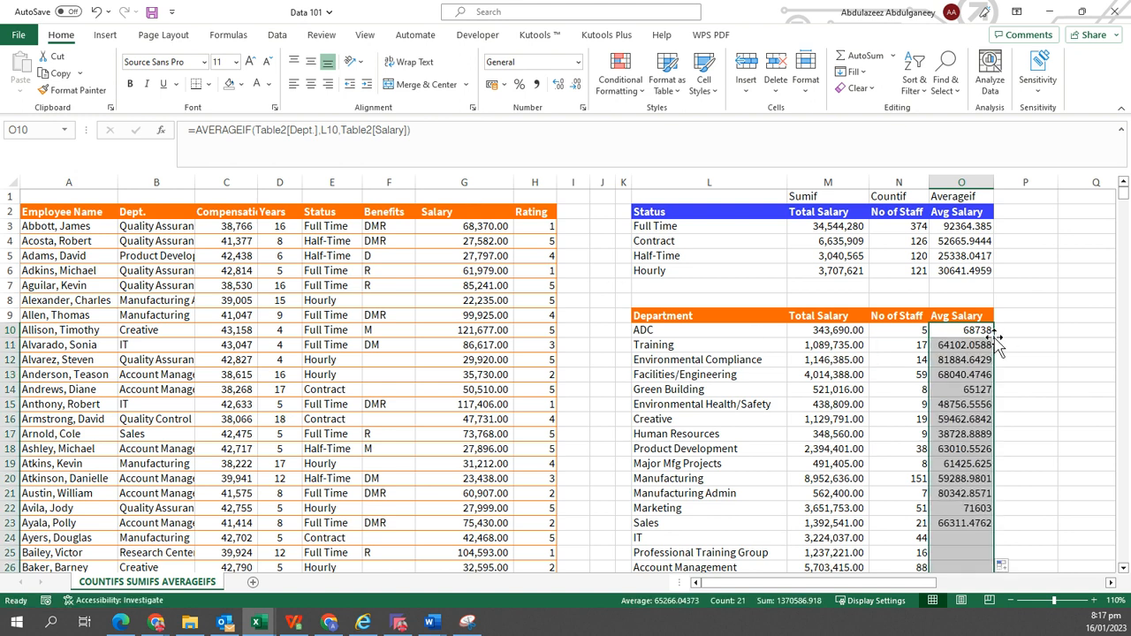